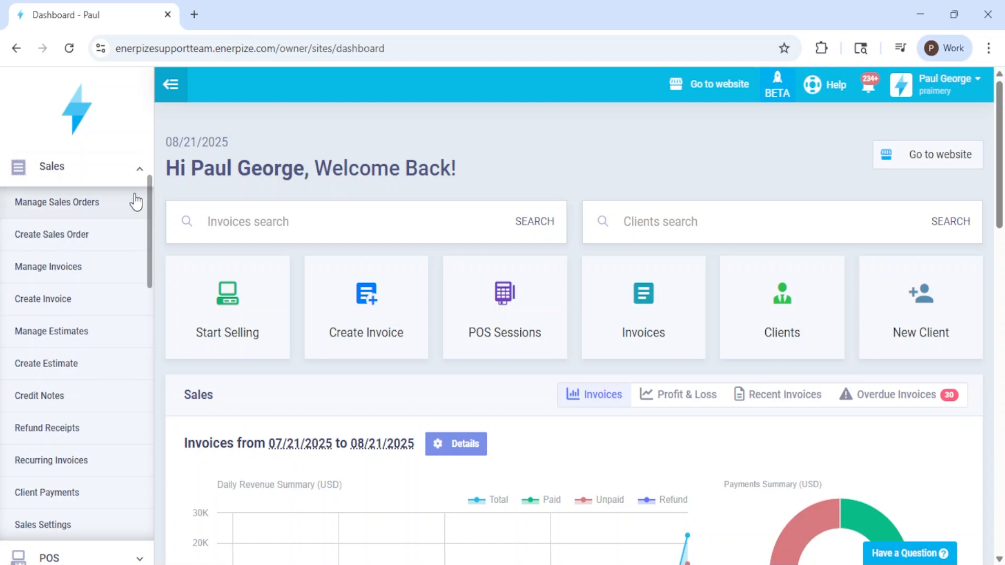
Step: Open the POS sessions list and look through the listed sessions with their sales and statuses
left_click(134, 174)
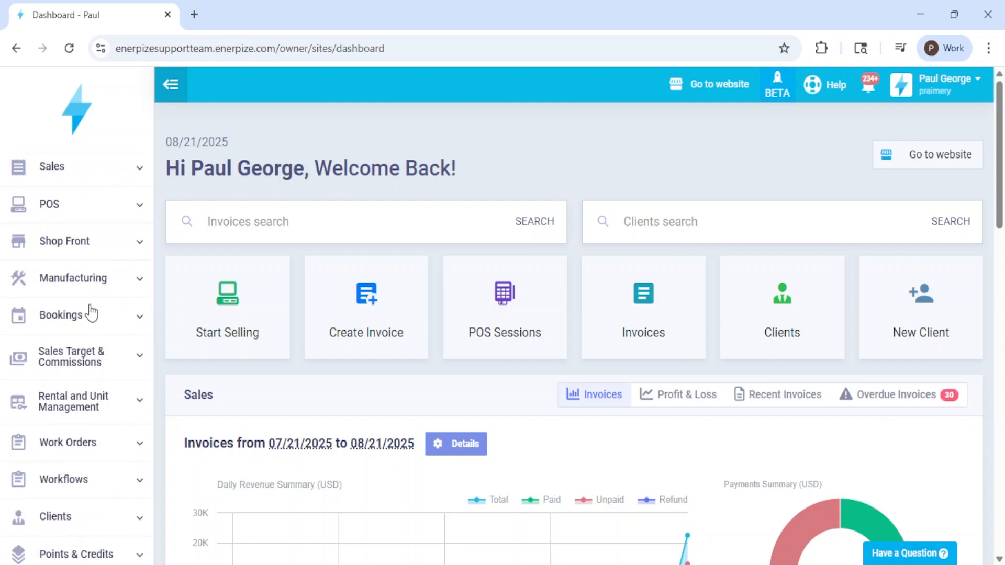
left_click(79, 212)
left_click(50, 279)
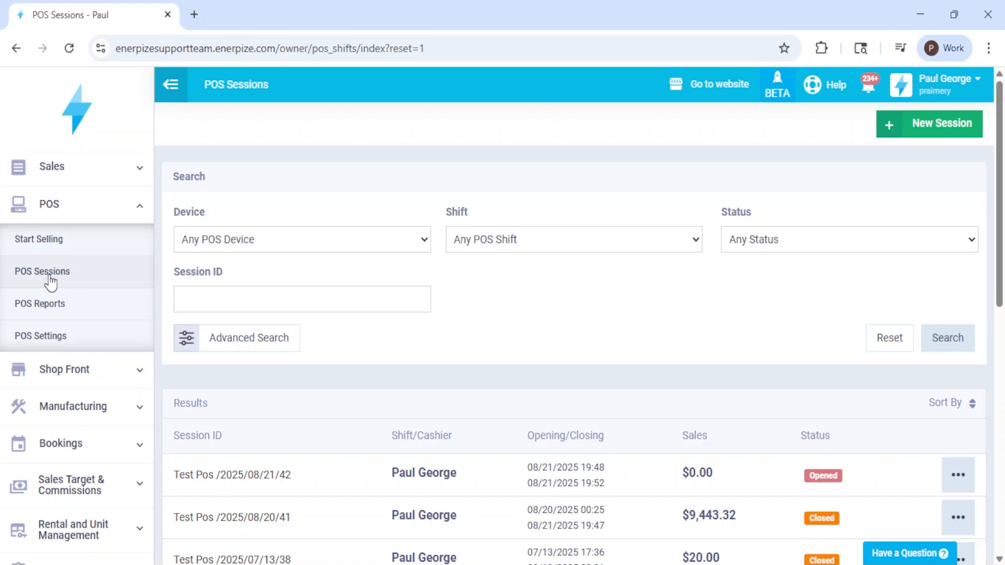
scroll(68, 287, "down", 6)
scroll(401, 361, "down", 4)
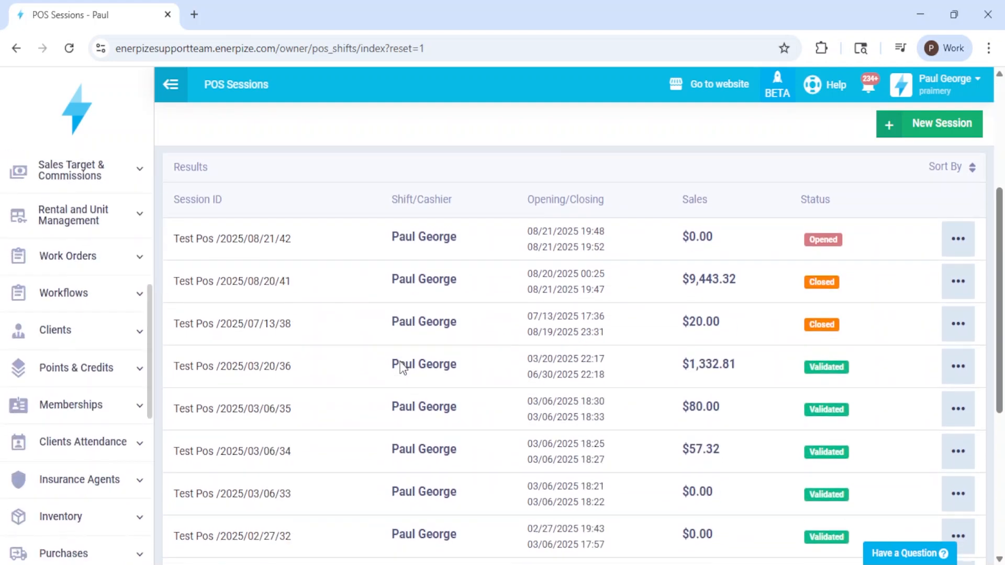
scroll(46, 244, "up", 10)
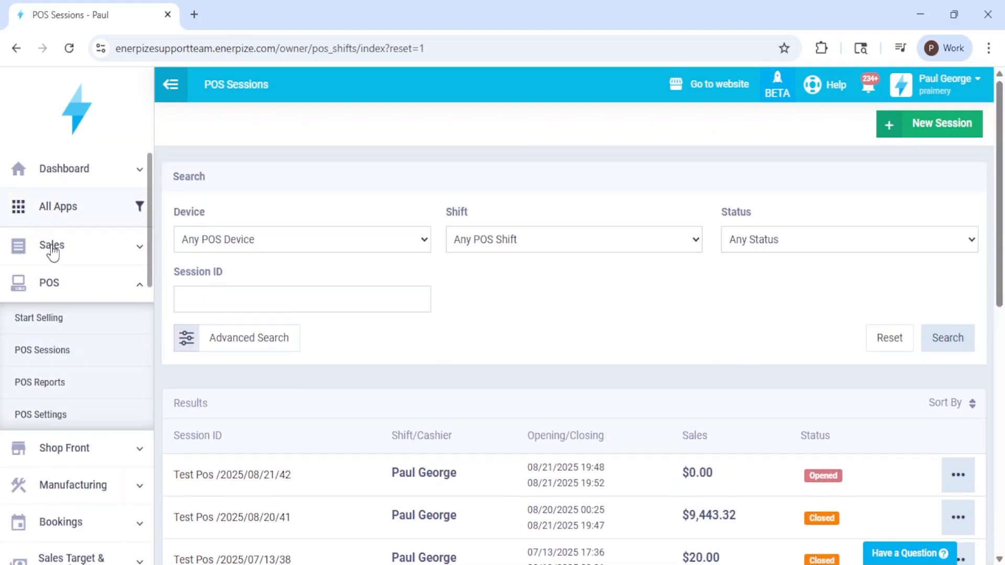
Step: Open the invoice management list and search for invoice number 00203
left_click(68, 258)
left_click(64, 350)
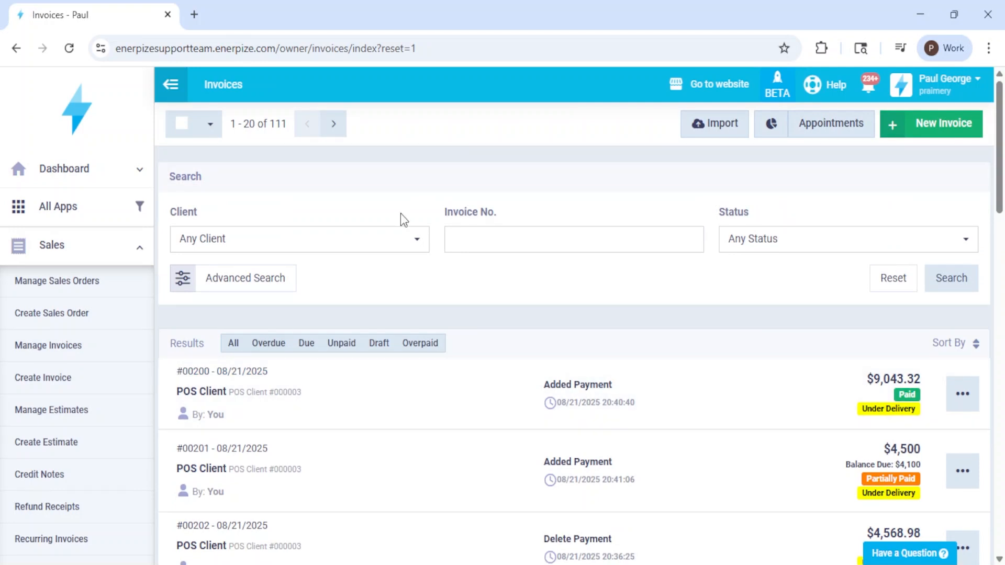
left_click(464, 231)
left_click(417, 240)
left_click(488, 244)
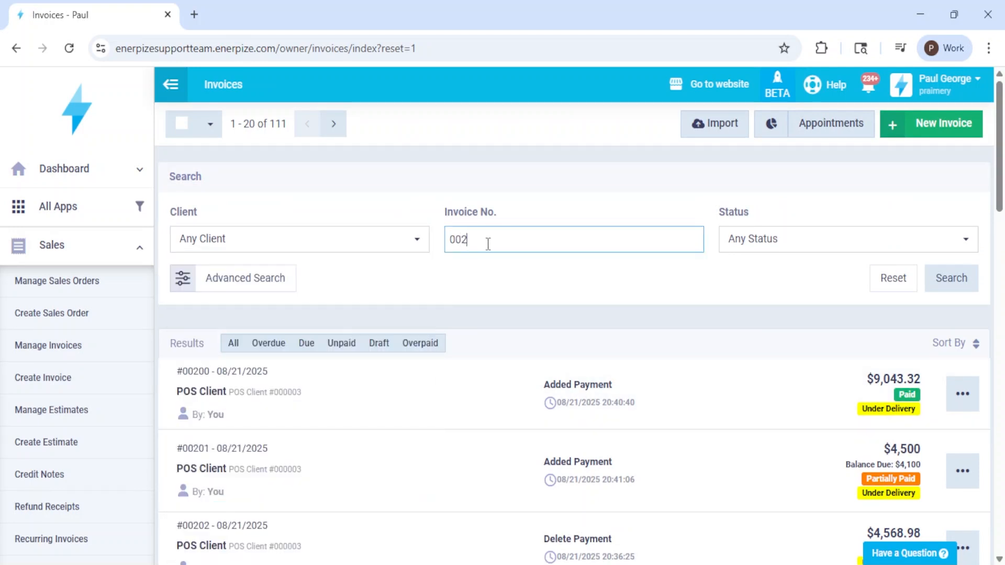
left_click(498, 265)
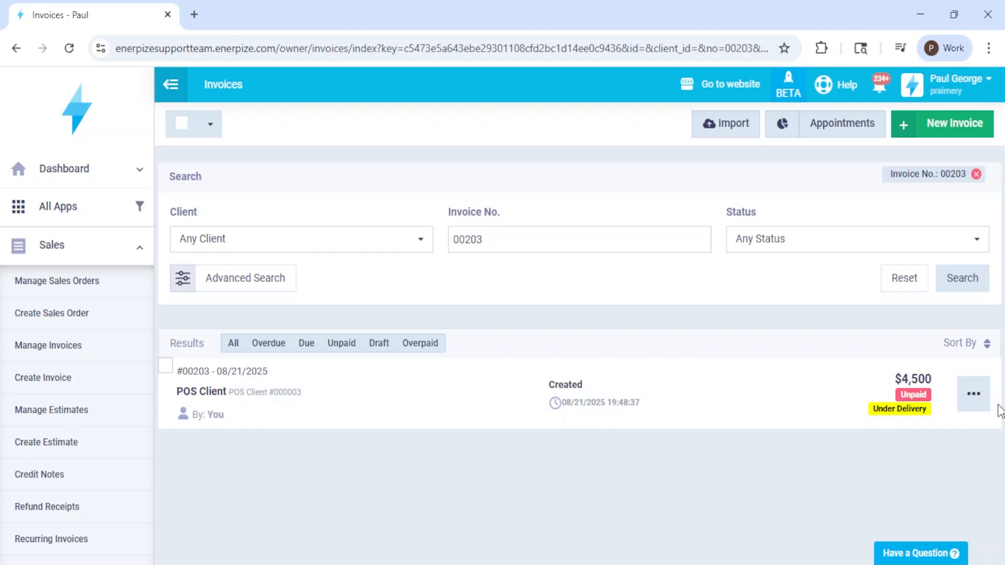
Step: Show the actions offered for invoice 00203 and check for the Add Payment option
left_click(974, 393)
scroll(921, 324, "down", 2)
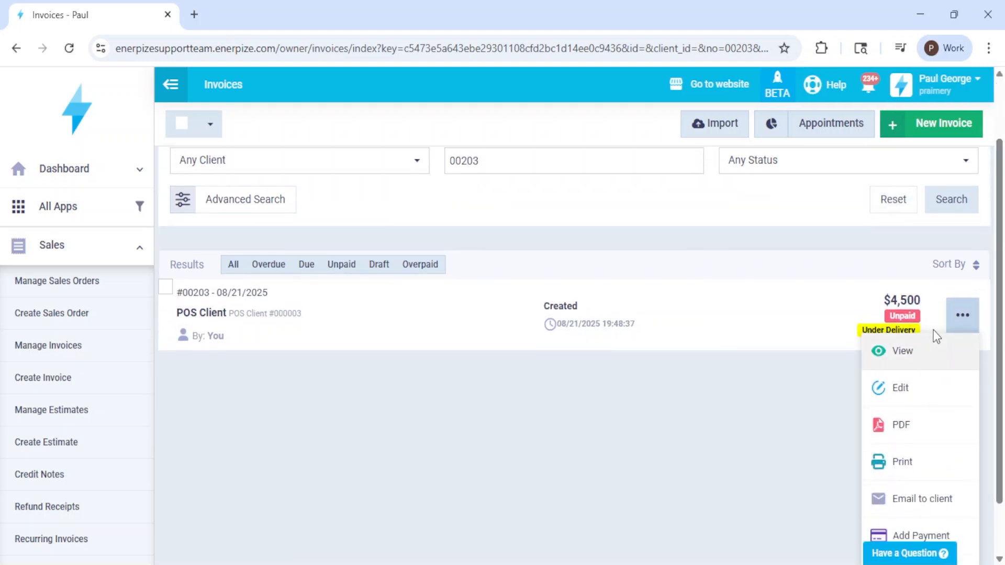
scroll(935, 335, "down", 2)
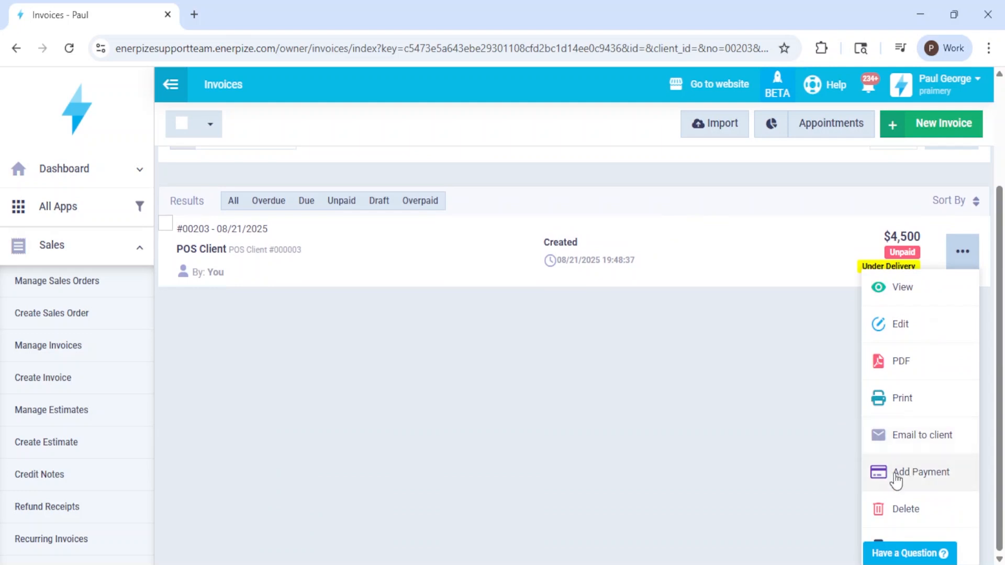
Step: Search the full invoice list for invoice number 00202 and open that invoice
left_click(483, 273)
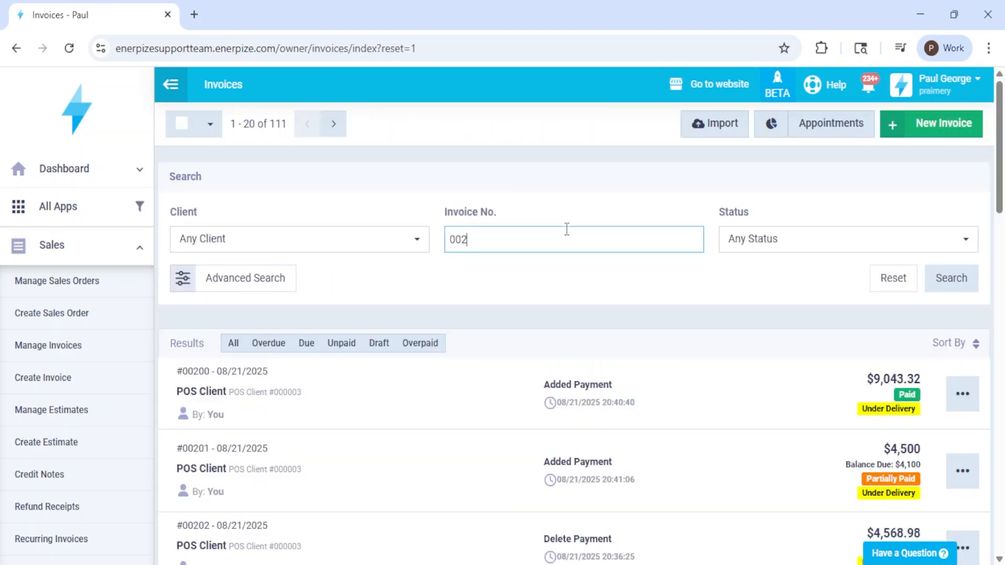
type("02")
key("Return")
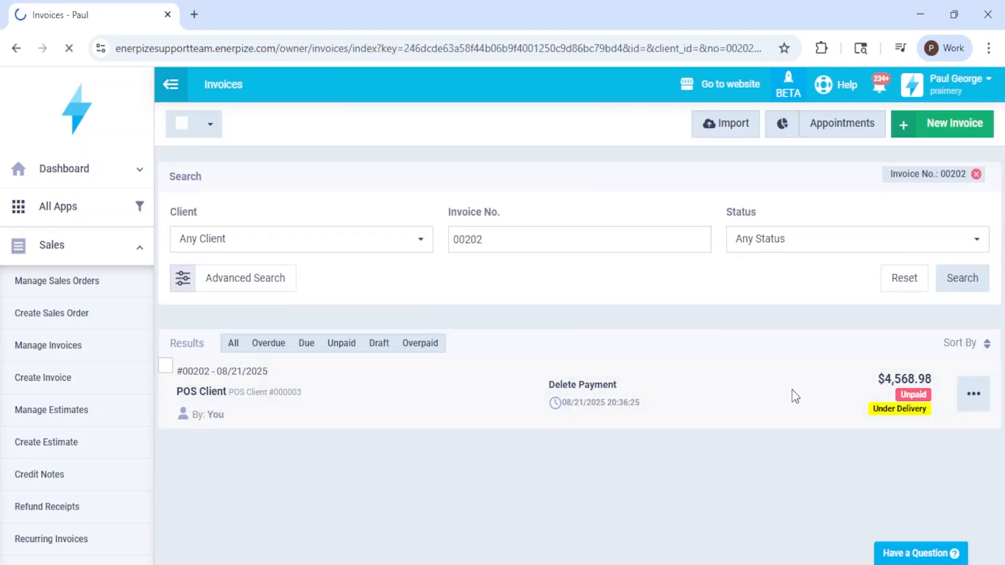
left_click(795, 397)
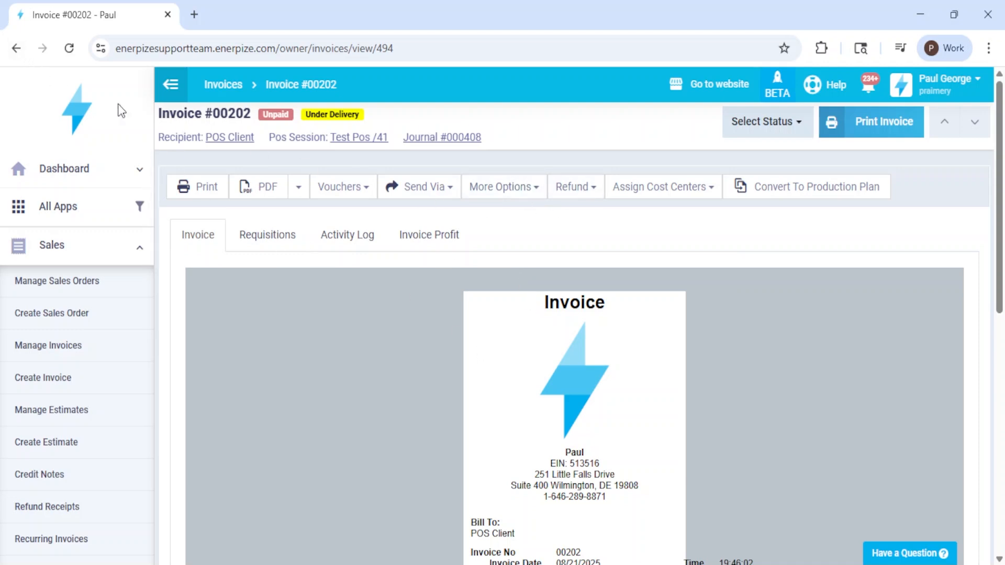
Step: Open the invoice search results in a separate browser tab, check the actions offered for invoice 00202, and close the tab
middle_click(16, 48)
left_click(305, 9)
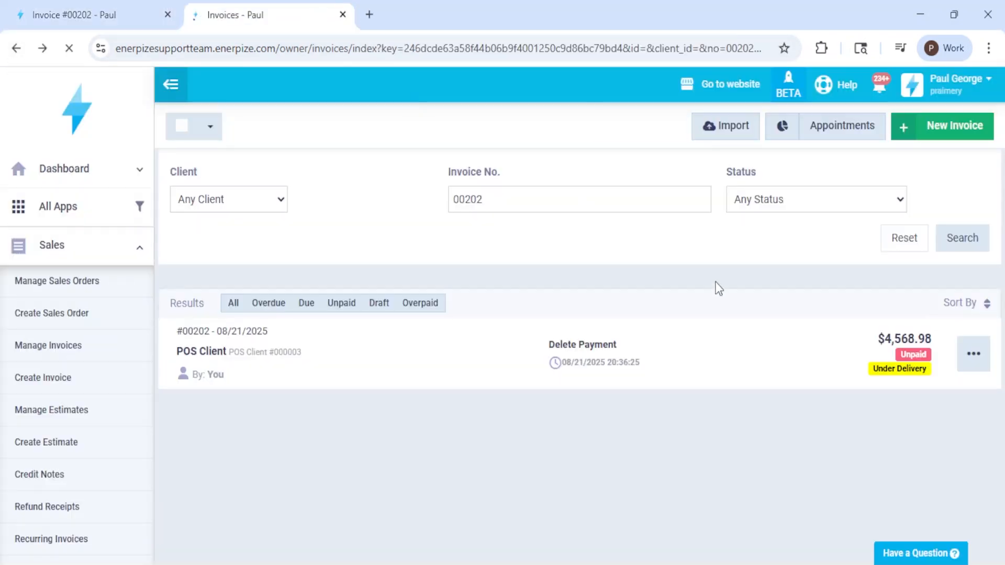
left_click(974, 394)
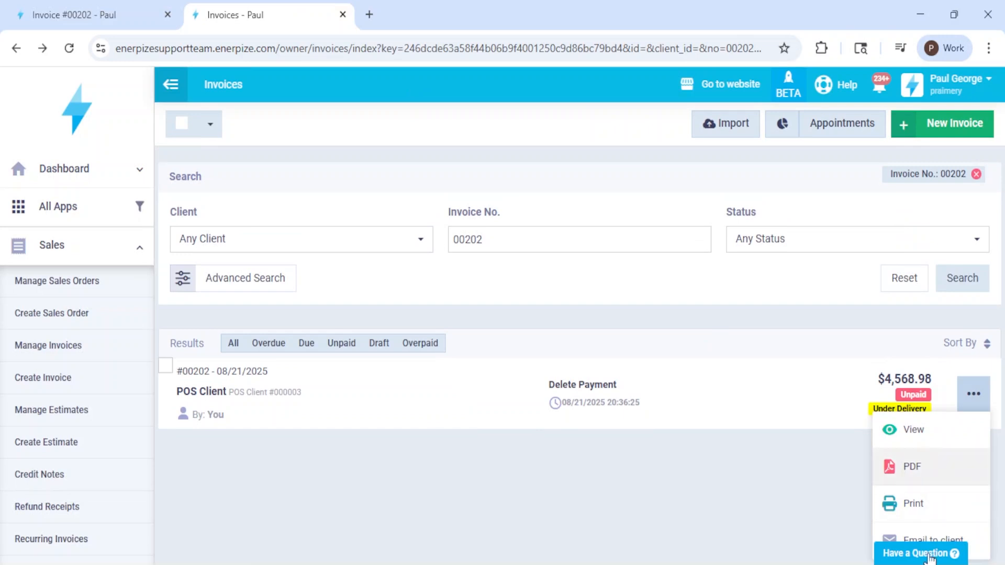
left_click(343, 15)
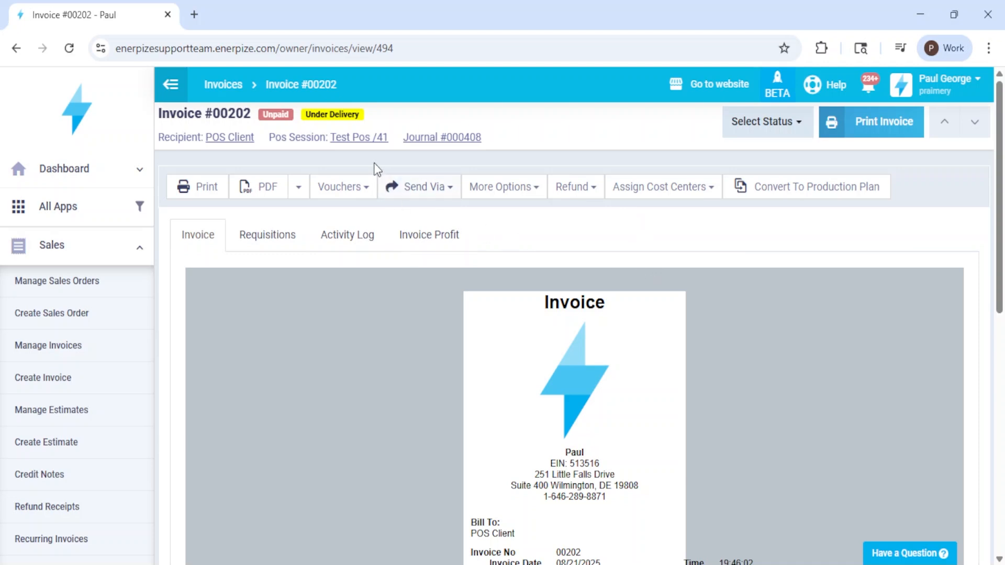
Step: Reopen the POS session Test Pos /41 linked to invoice 00202 and enter its sales screen
left_click(354, 139)
left_click(803, 126)
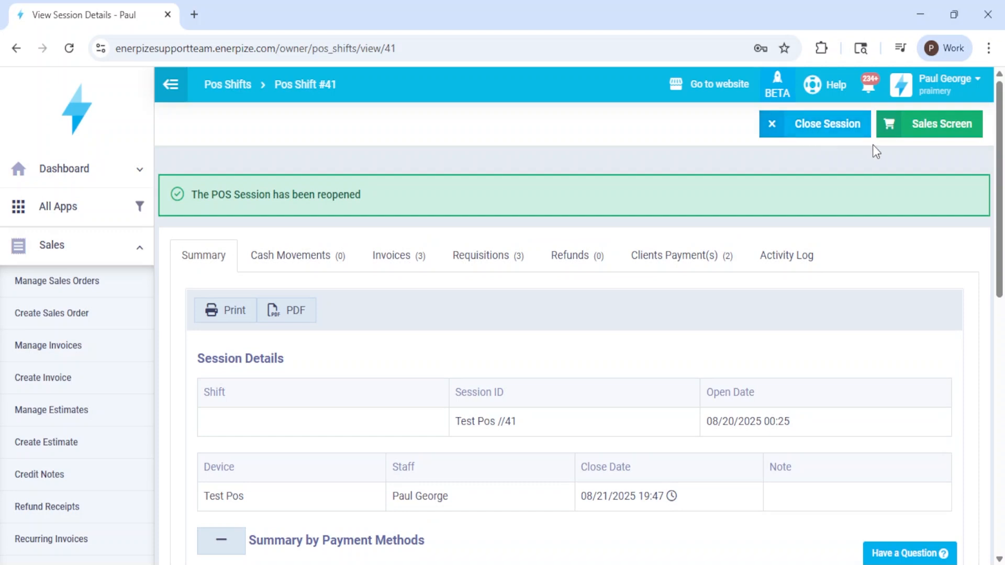
left_click(911, 125)
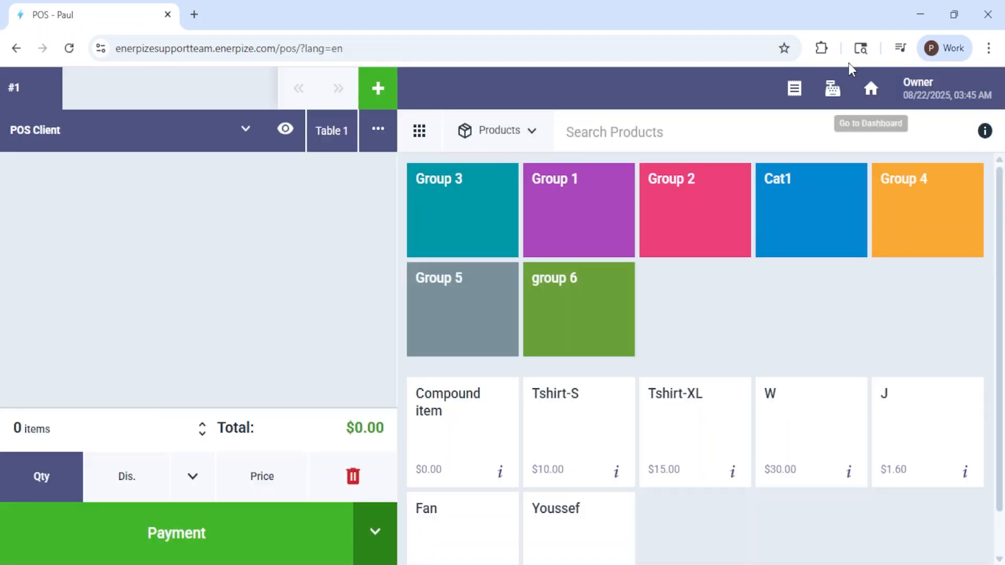
Step: List the session's invoices on the sales screen and examine each invoice's payment status
left_click(503, 144)
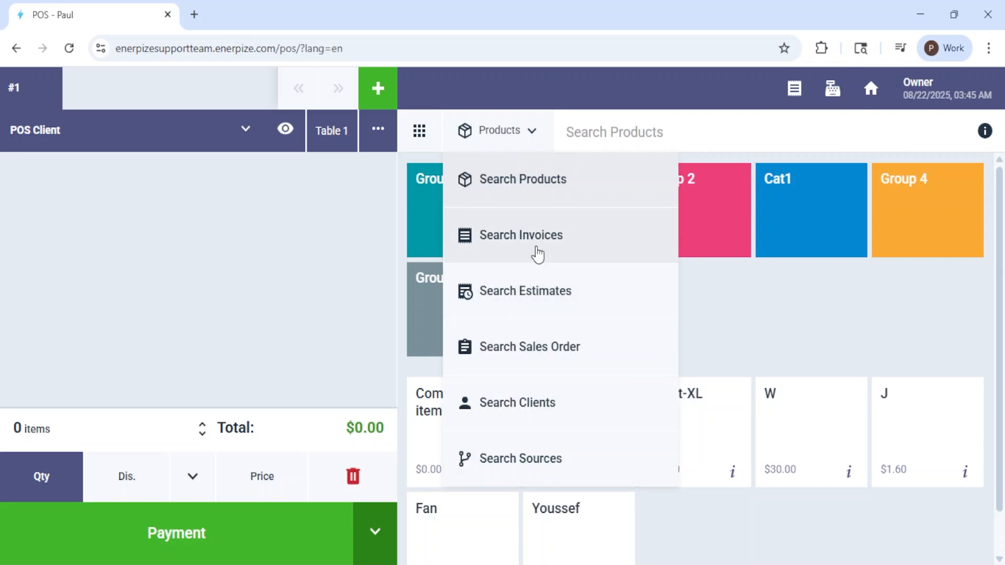
left_click(500, 251)
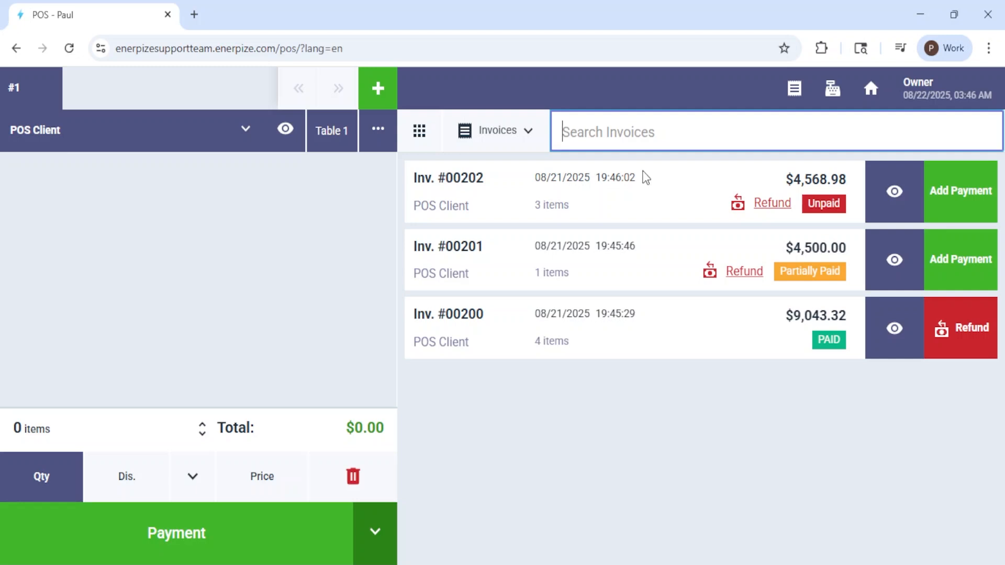
left_click(820, 345)
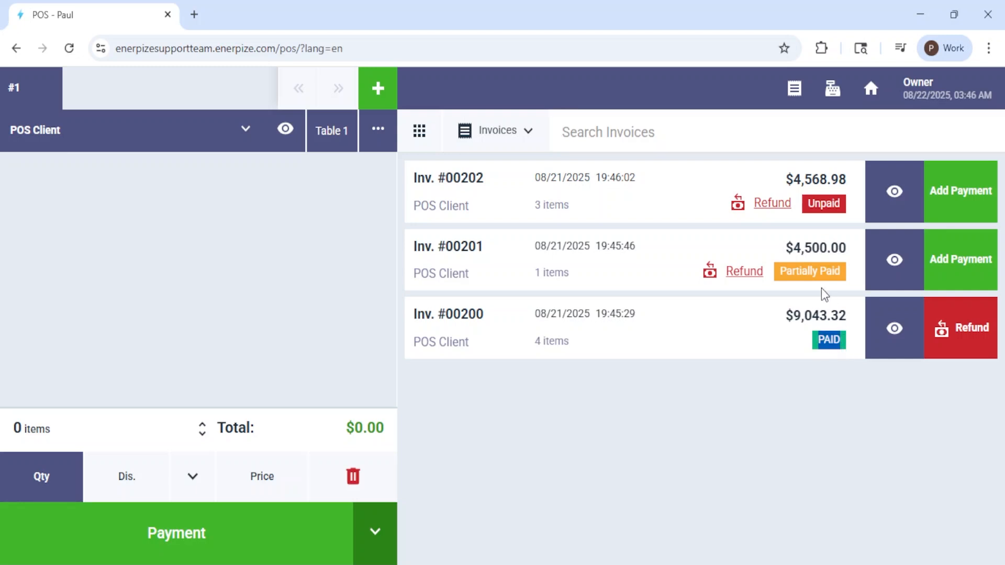
left_click_drag(781, 270, 824, 237)
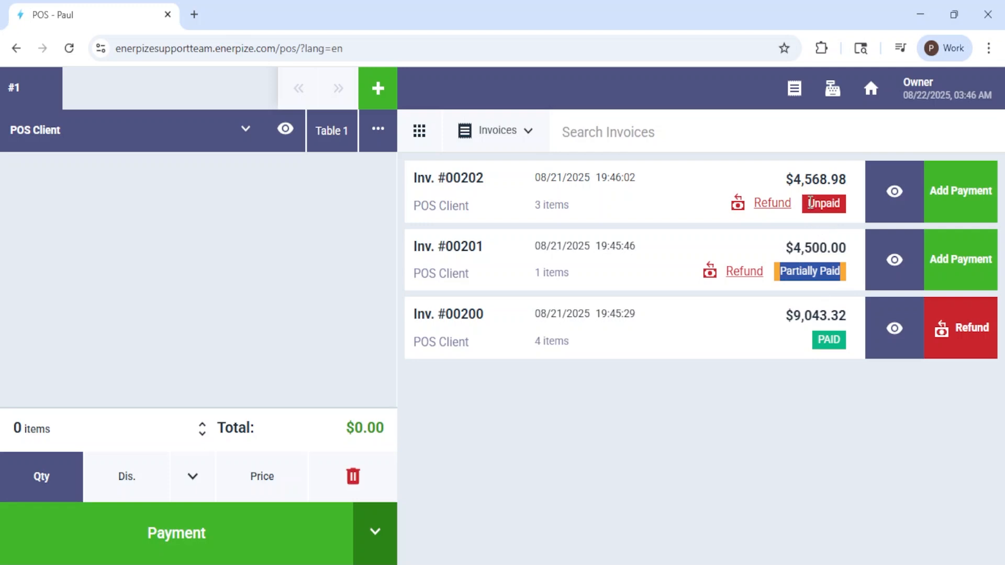
left_click_drag(809, 203, 839, 205)
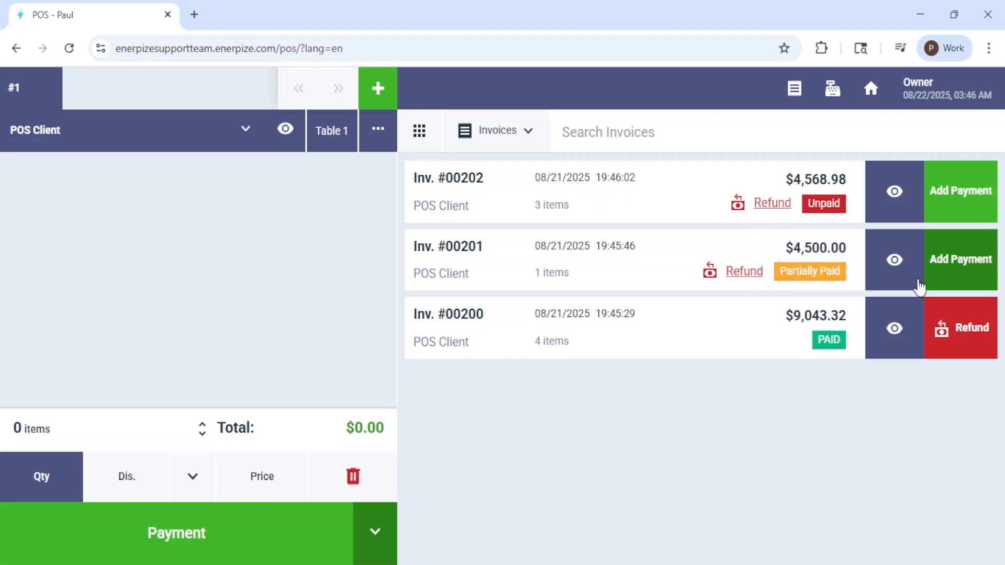
Step: Add a cash payment of 4100 to the partially paid invoice 00201 and confirm it
left_click(956, 267)
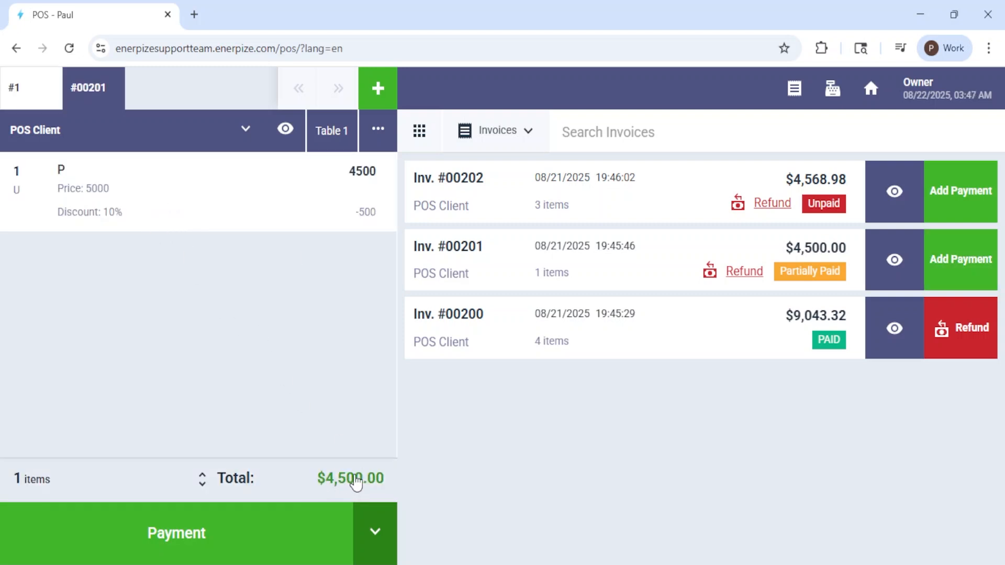
left_click(224, 552)
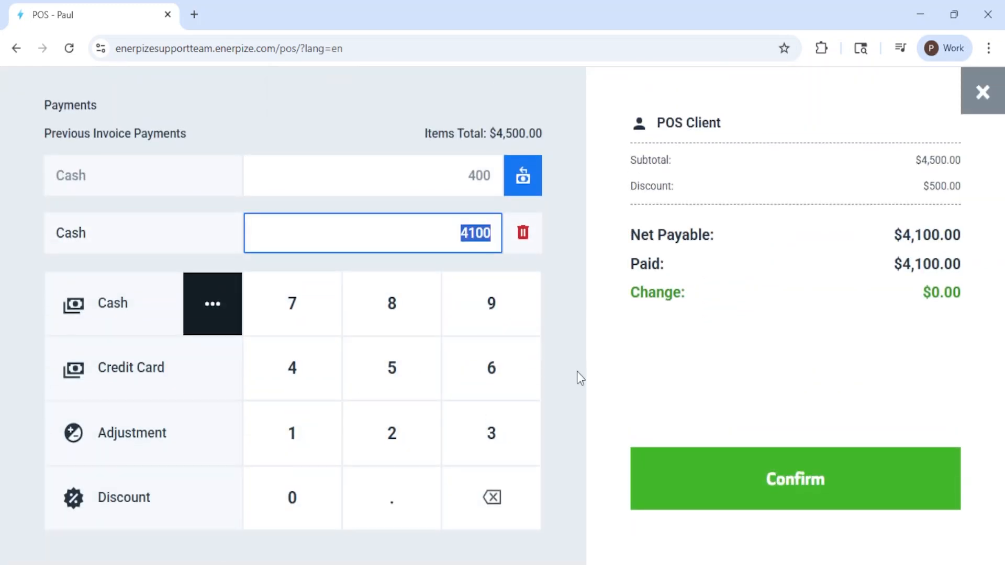
left_click_drag(403, 127, 541, 126)
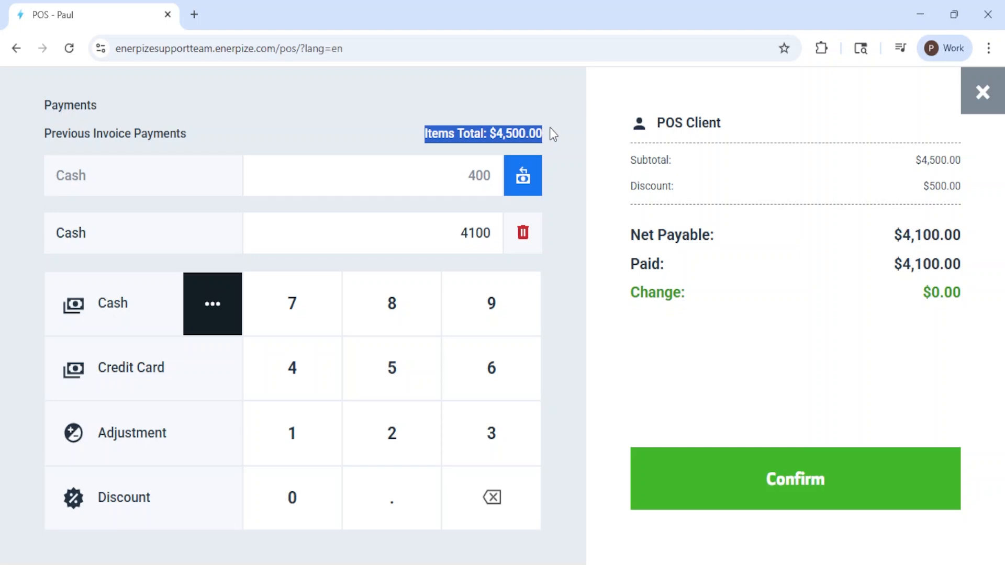
left_click(478, 177)
left_click_drag(461, 233, 496, 233)
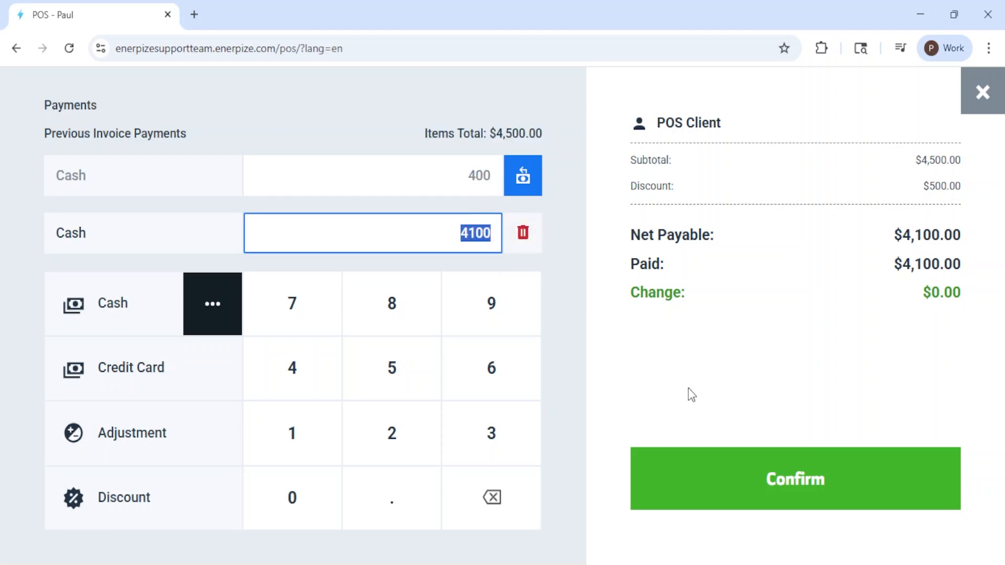
left_click(718, 458)
Step: List the session's invoices again and prepare a refund of invoice 00202 for one unit of P and one unit of A
left_click(486, 149)
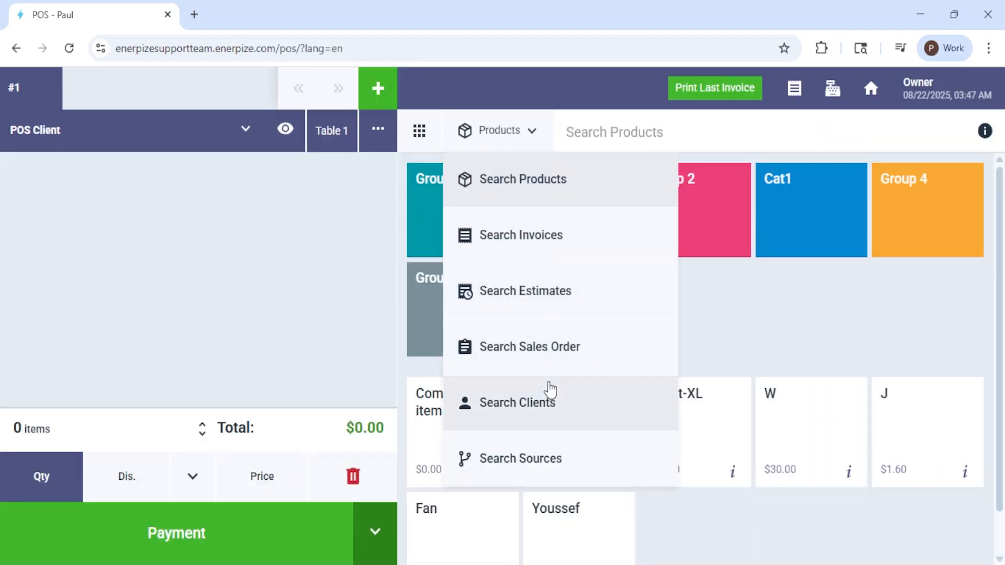
left_click(545, 238)
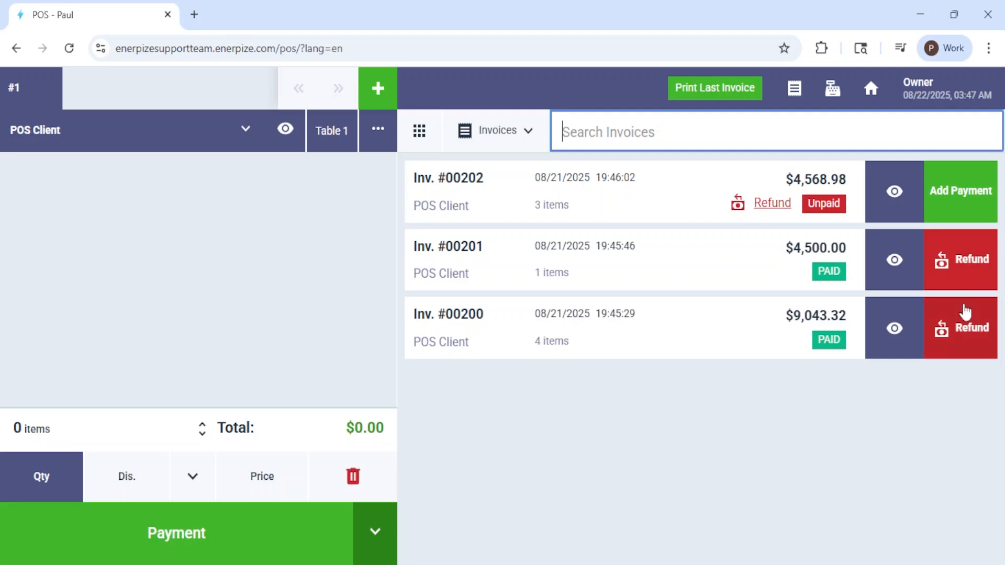
left_click(768, 210)
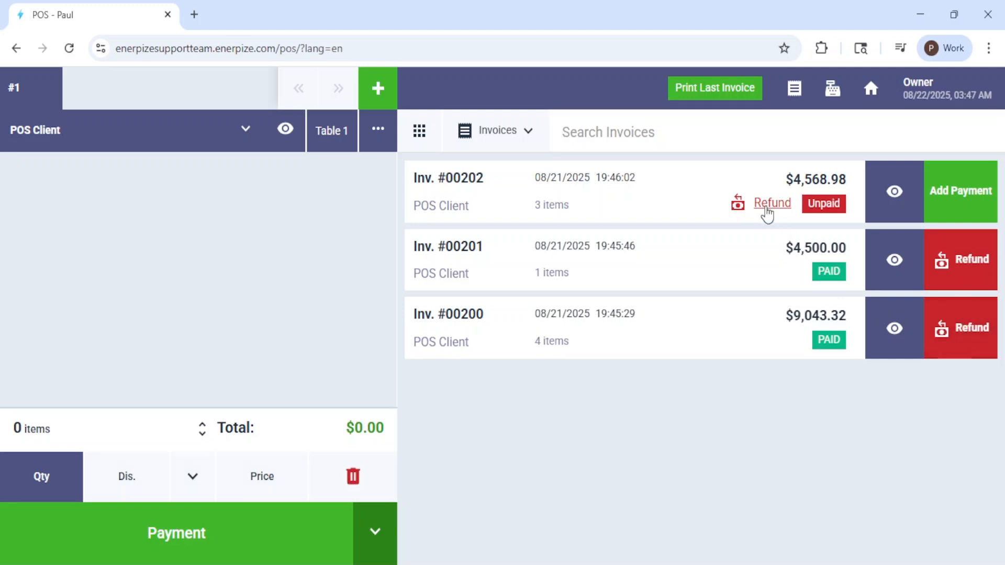
left_click(915, 166)
left_click(911, 200)
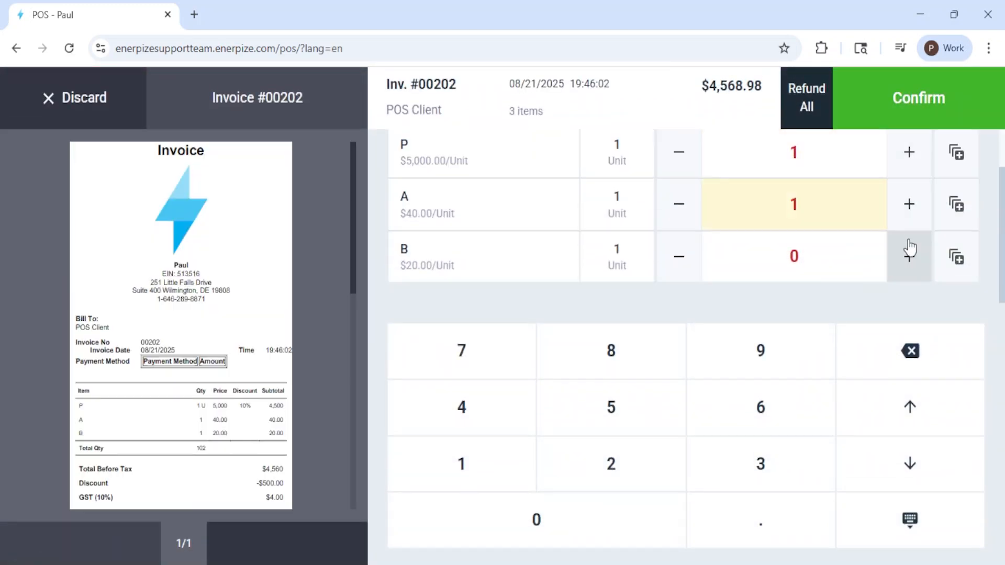
left_click(893, 126)
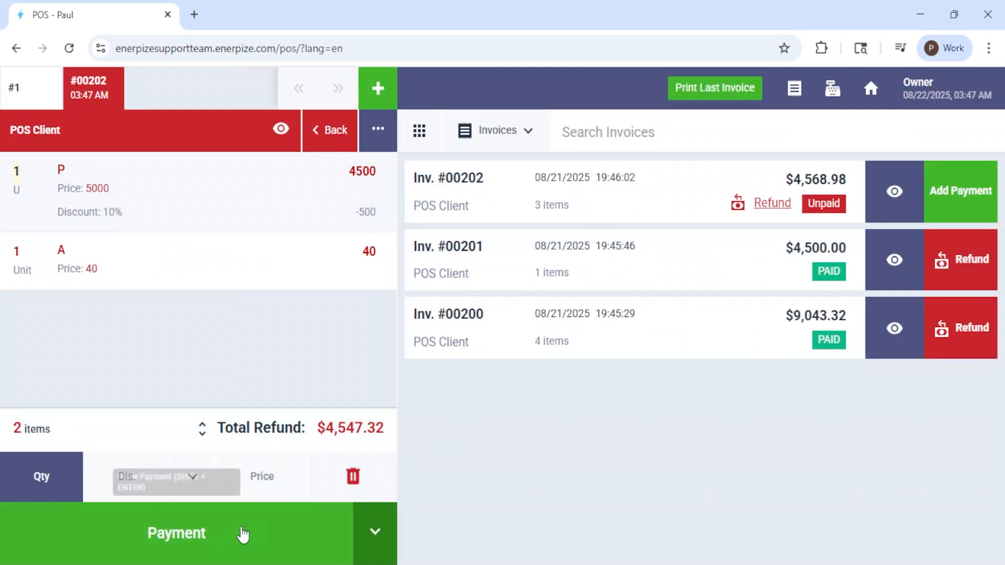
Step: Try to confirm a cash refund of 4547.32 for invoice 00202 and dismiss the alert
left_click(245, 547)
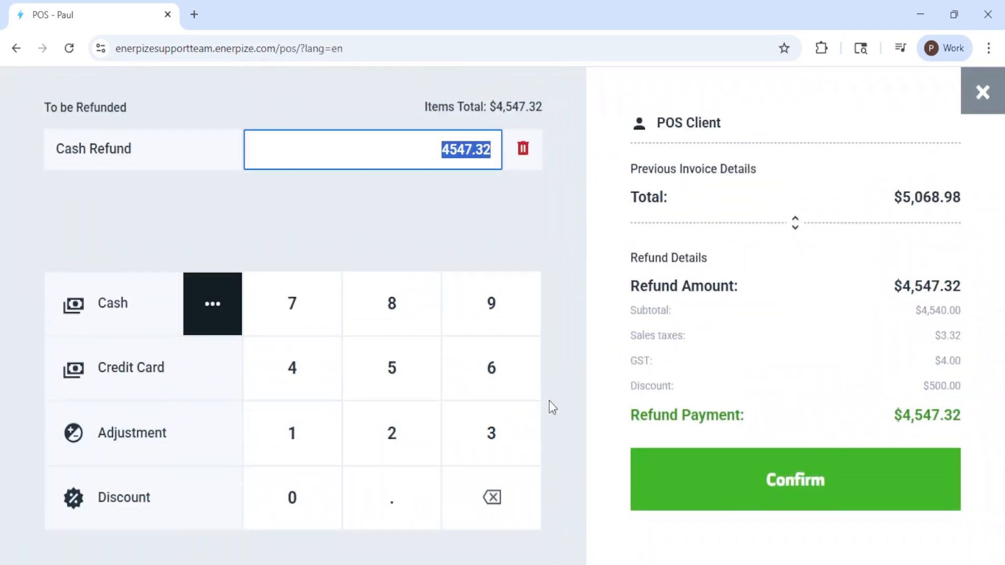
left_click(733, 466)
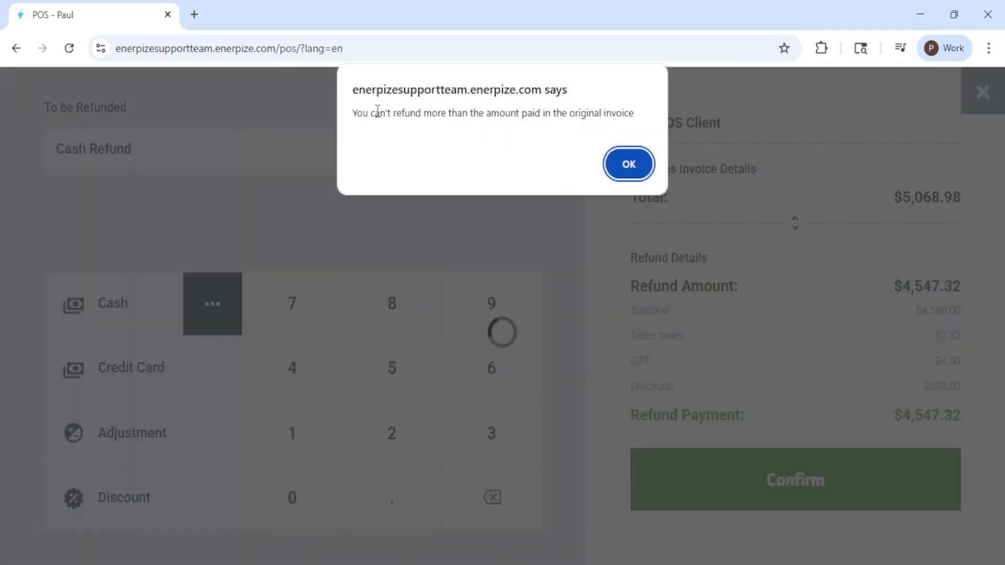
left_click_drag(375, 113, 589, 138)
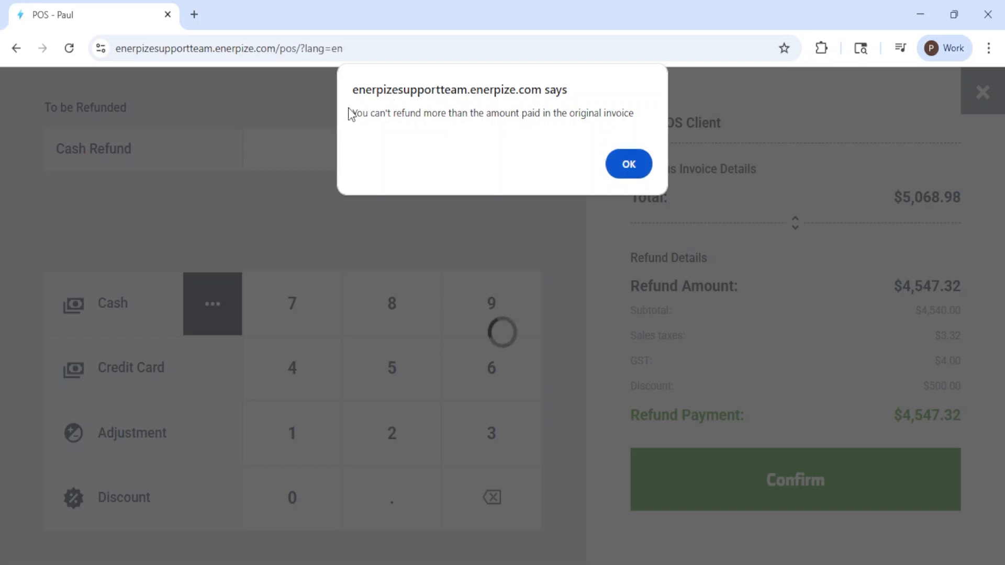
left_click(629, 165)
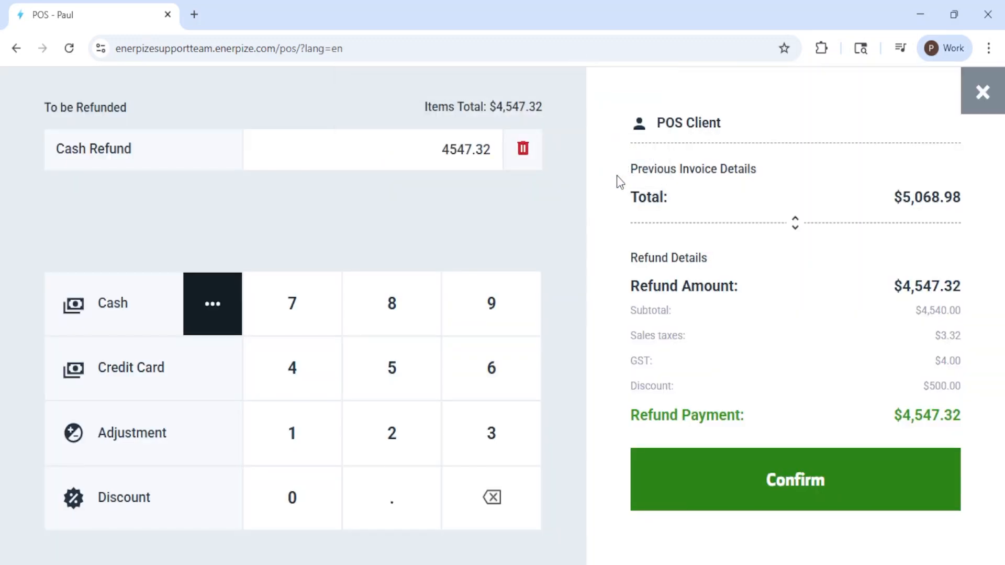
Step: Leave the refund payment of invoice 00202, list the session's invoices and start a refund of the paid invoice 00200
left_click(982, 92)
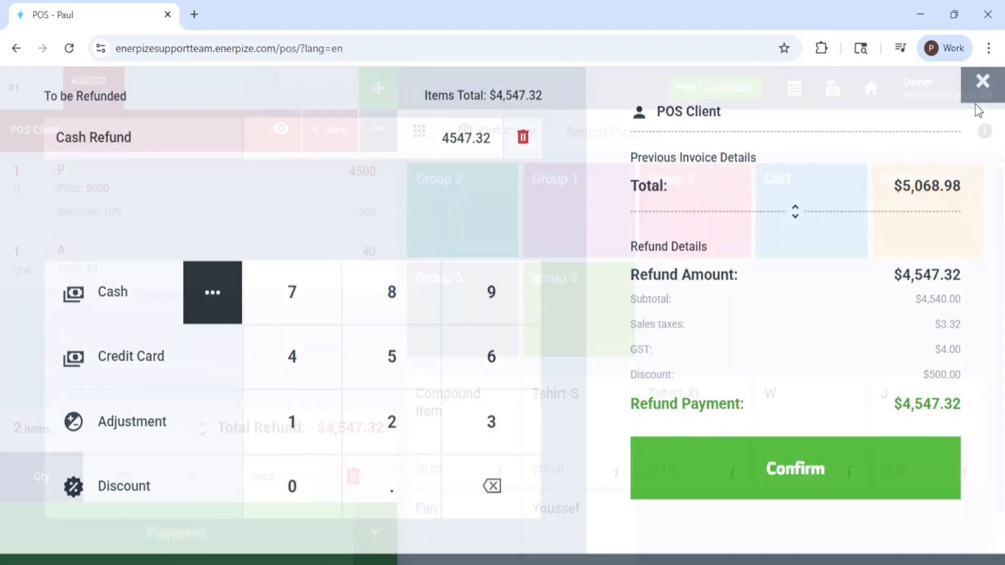
left_click(476, 126)
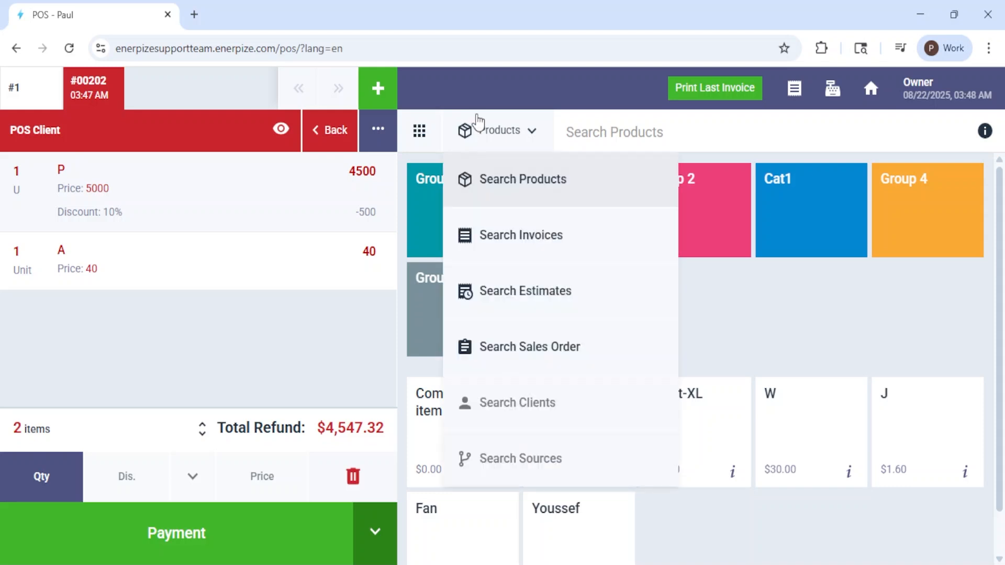
left_click(524, 242)
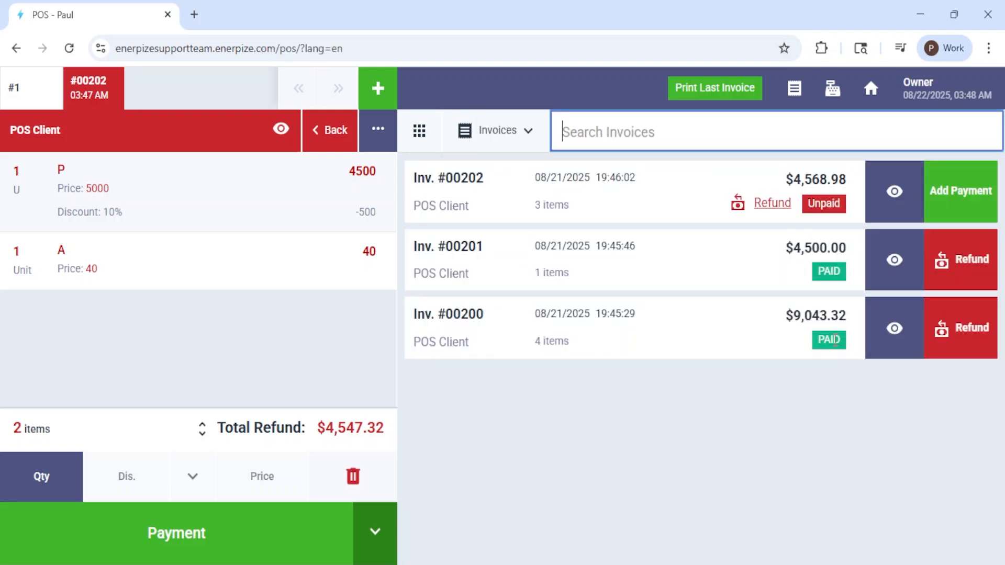
left_click(943, 316)
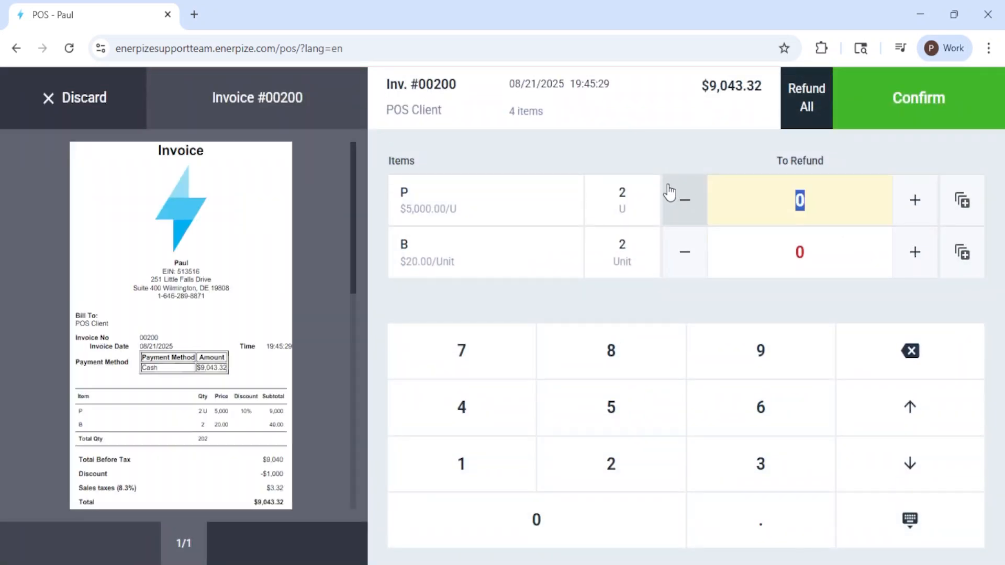
Step: Set the refund of invoice 00200 to one unit of P and two units of B, and confirm the quantities
left_click_drag(606, 195, 643, 203)
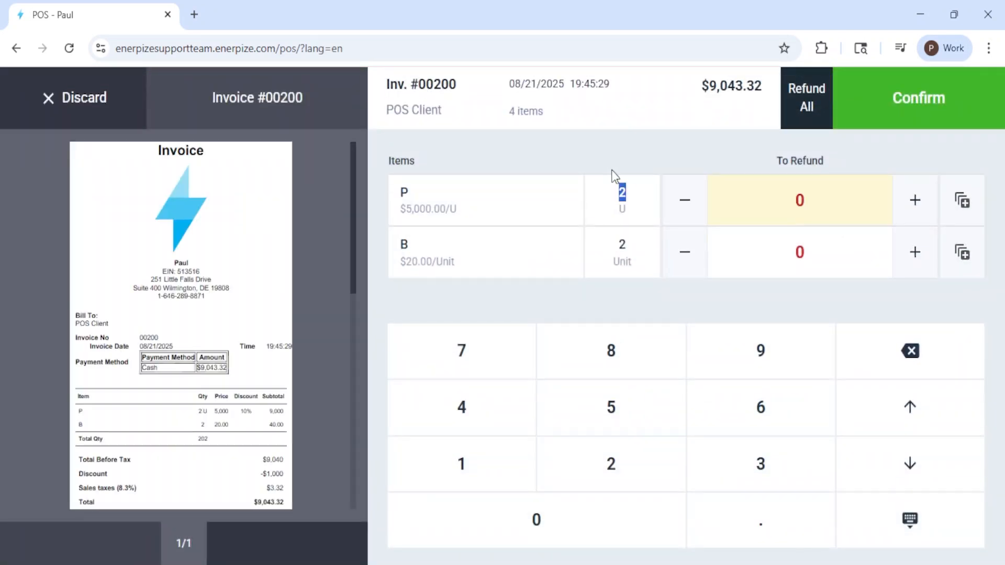
left_click(906, 219)
left_click(836, 245)
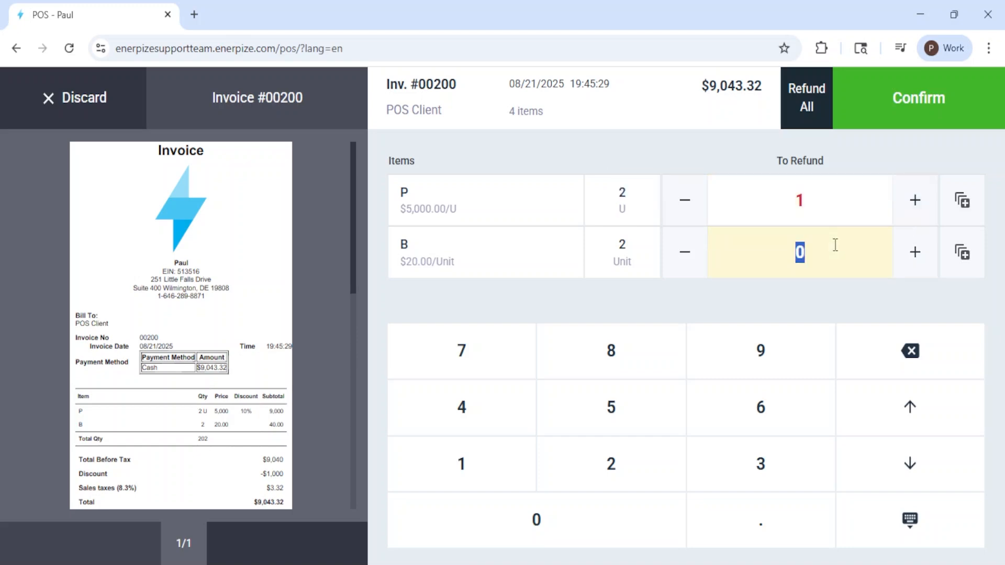
left_click(611, 469)
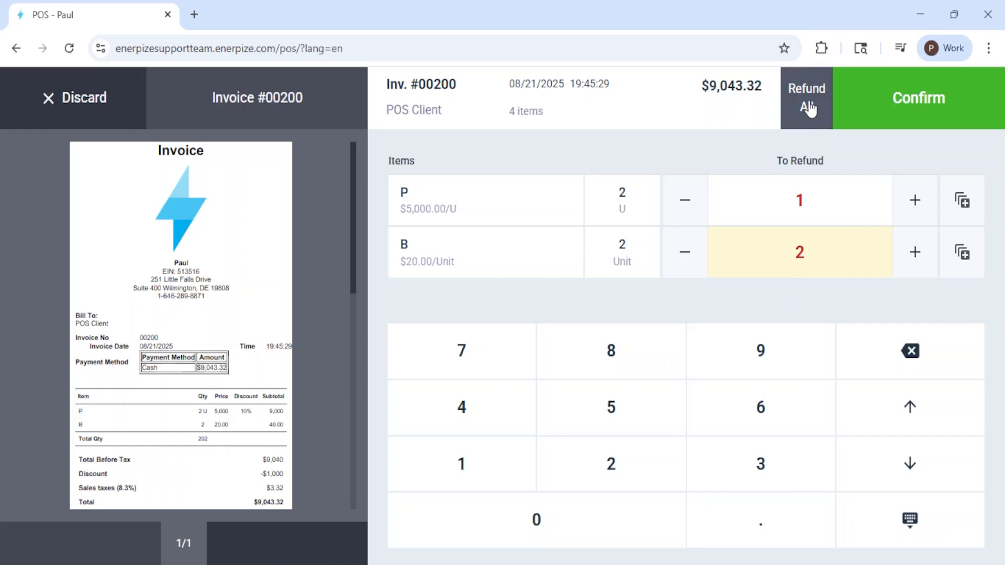
left_click(807, 107)
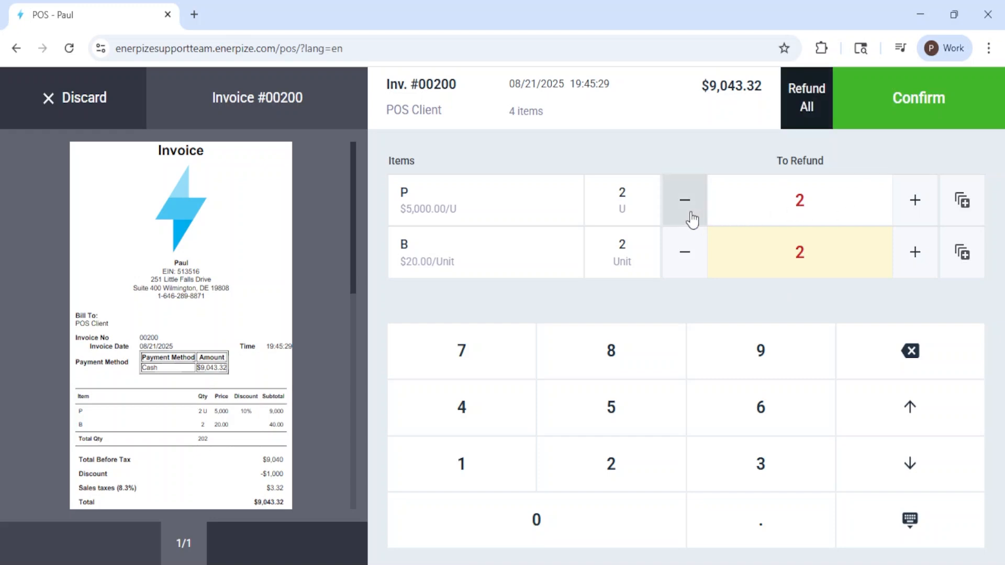
left_click(691, 216)
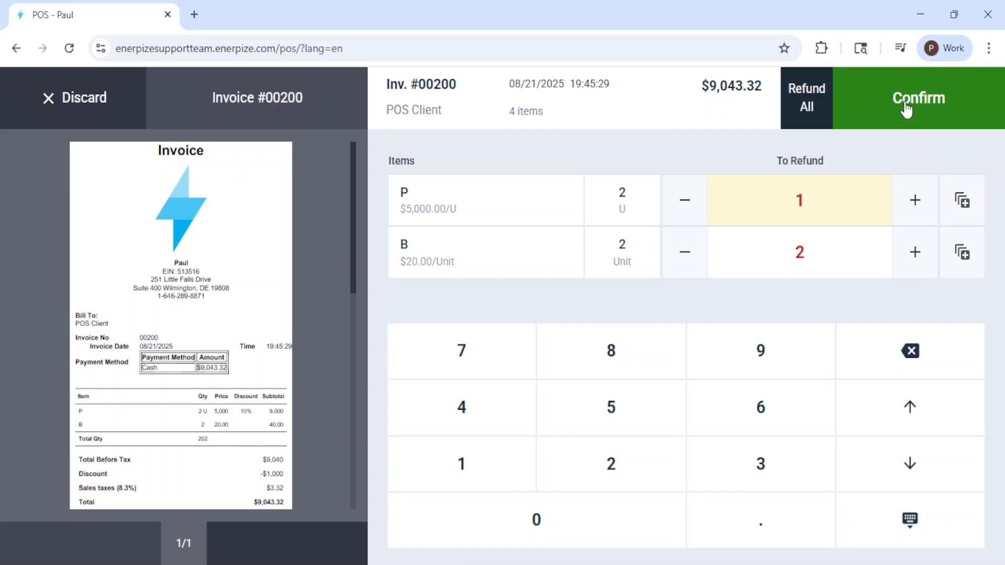
left_click(905, 110)
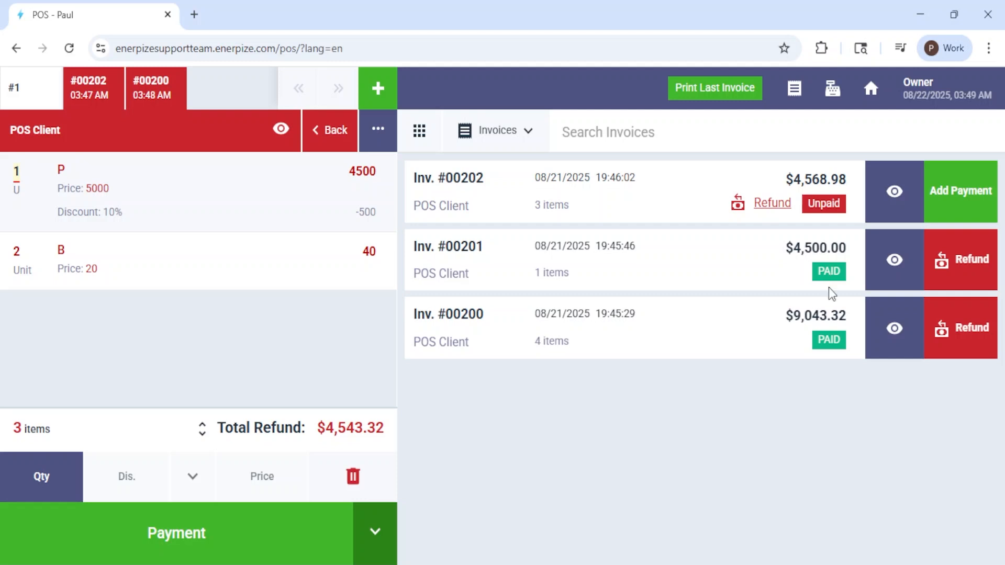
Step: Confirm the cash refund of 4543.32 for invoice 00200 and open the POS session's details
left_click(303, 538)
left_click(715, 477)
left_click(832, 94)
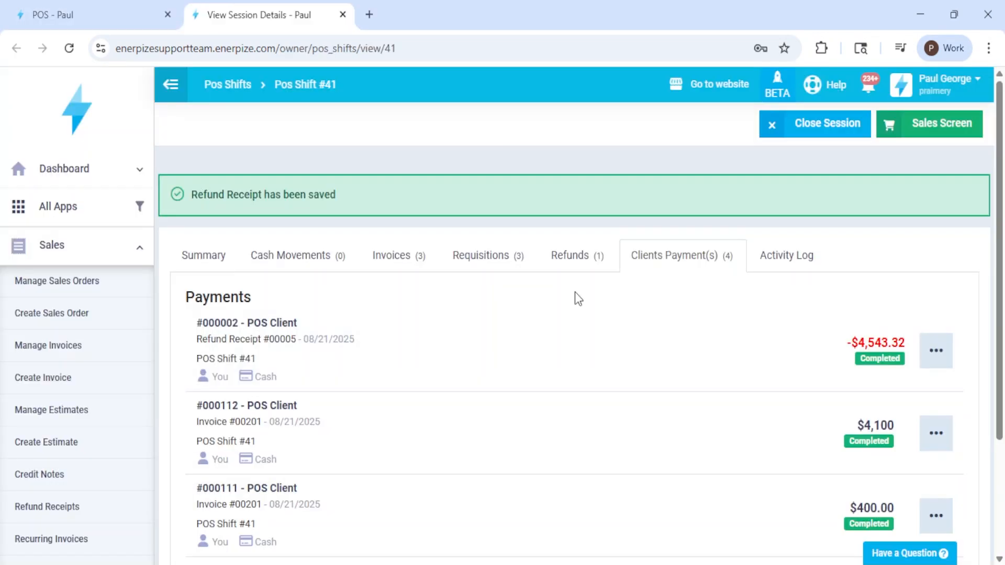
Step: Close the POS session with close date 08/21/2025 and close time 07:47 PM, leaving the notes empty
left_click(822, 126)
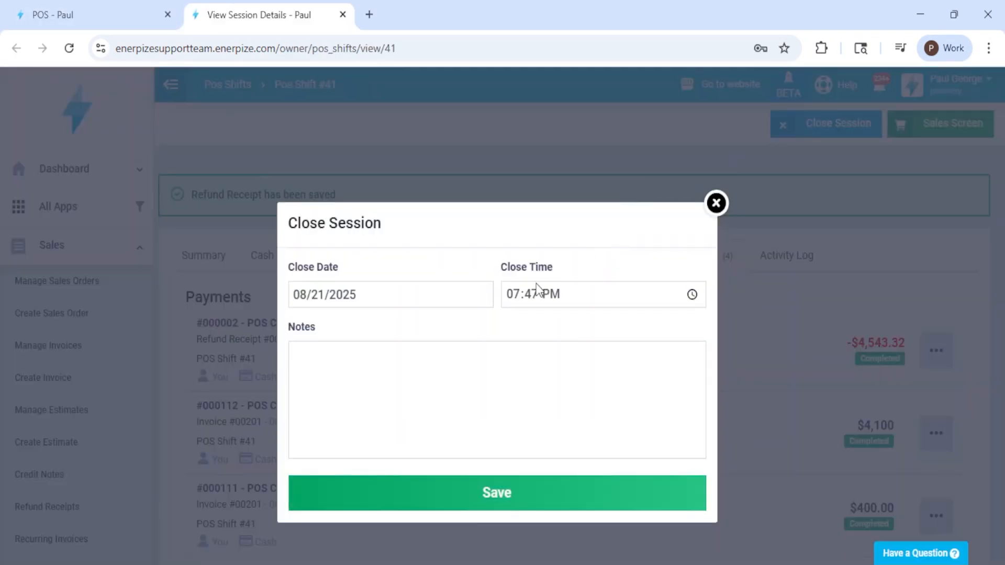
left_click(410, 303)
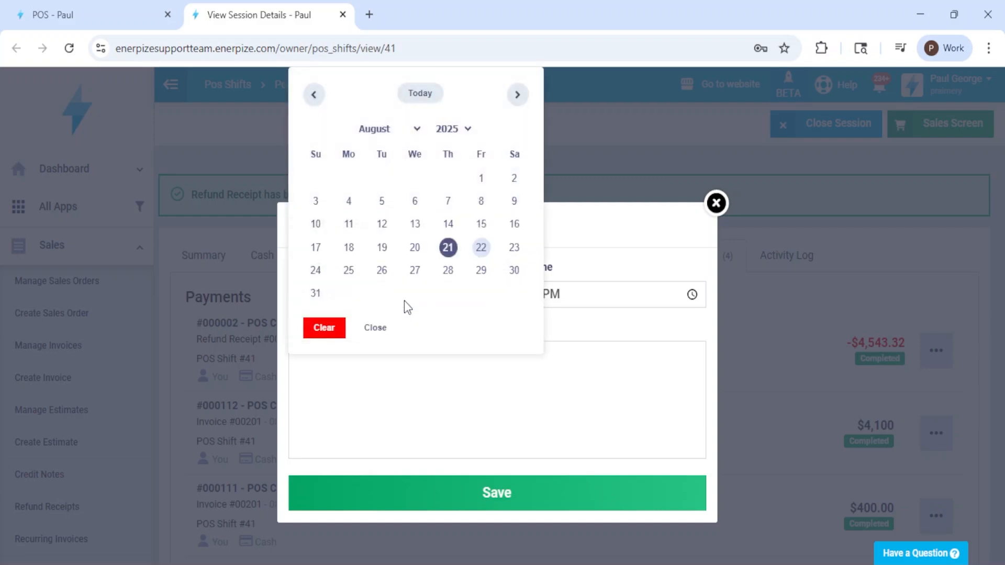
left_click(550, 414)
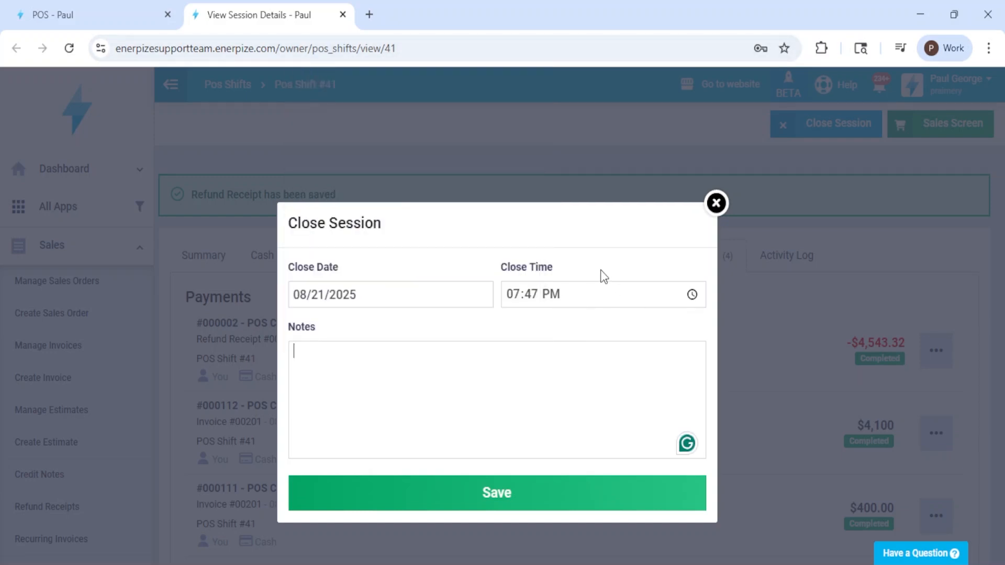
left_click(570, 481)
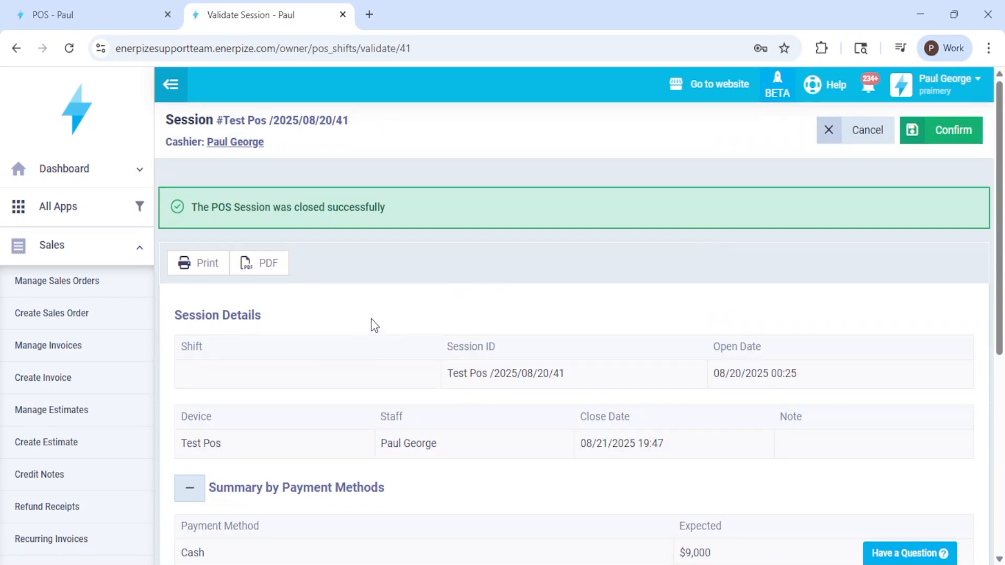
Step: Open the list for managing sales invoices
scroll(67, 346, "down", 5)
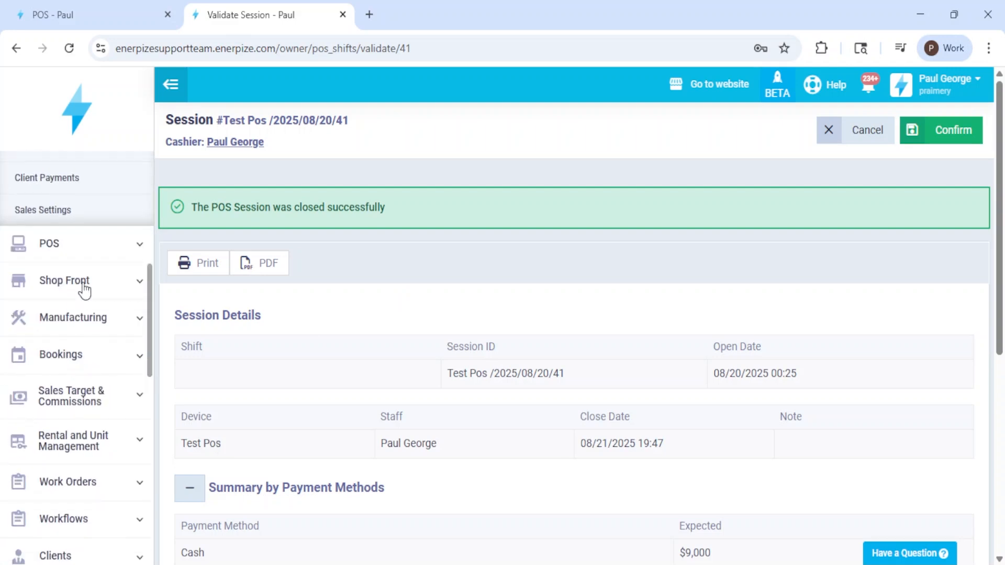
scroll(83, 280, "up", 5)
left_click(64, 247)
left_click(63, 252)
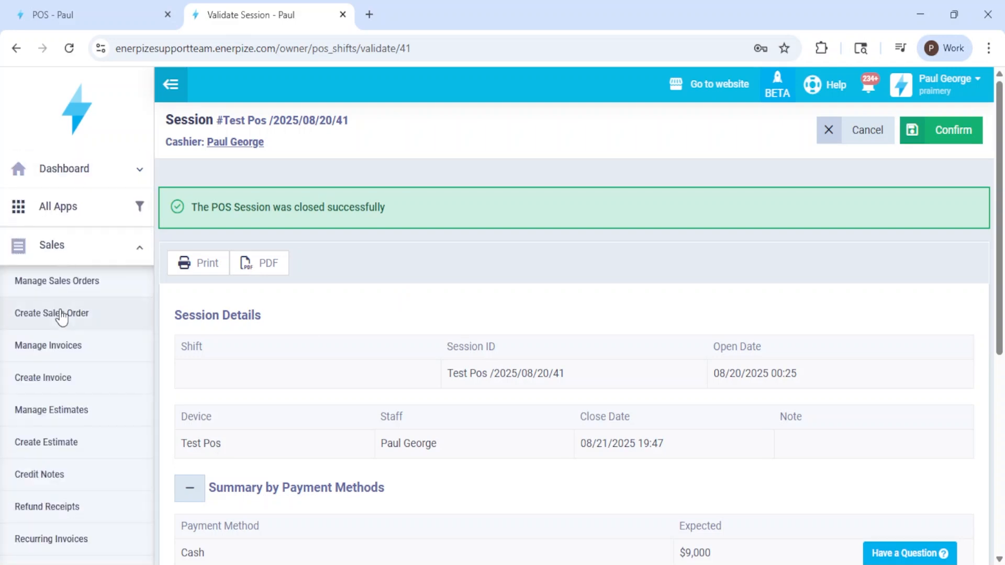
left_click(67, 350)
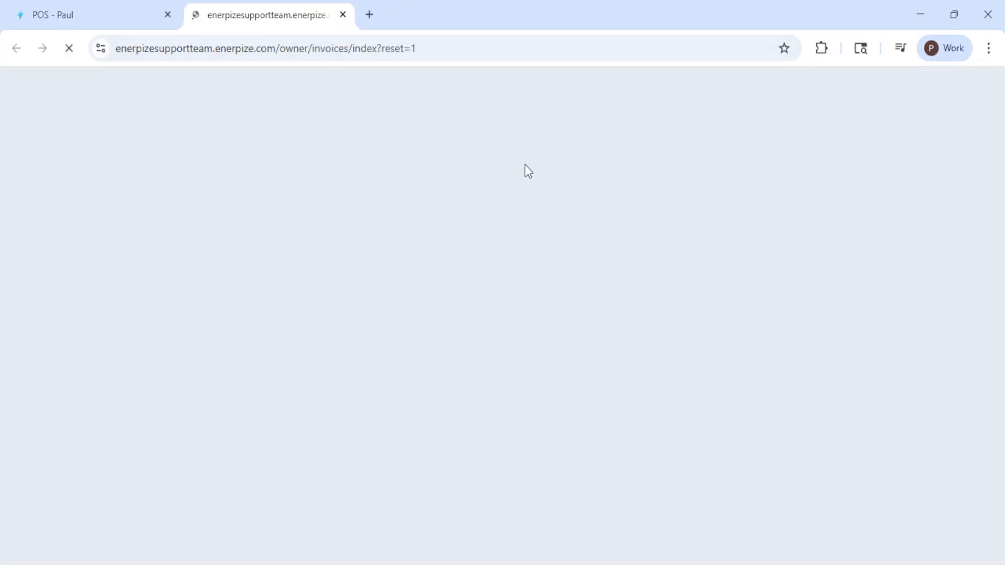